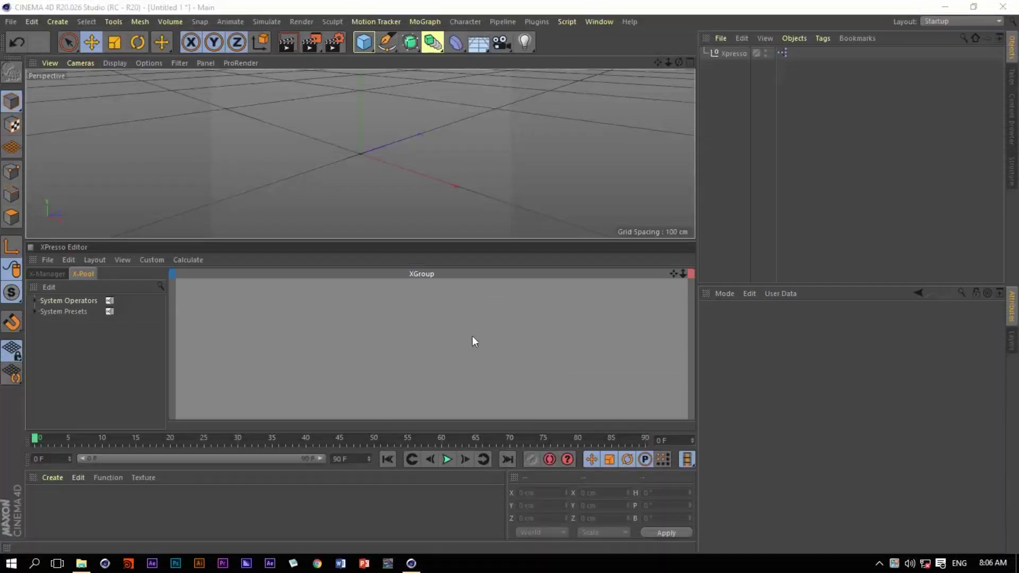
Step: Add a Clamp node from New Node > XPresso > Calculate and move it toward the graph centre
right_click(404, 319)
mouse_move(425, 326)
mouse_move(494, 326)
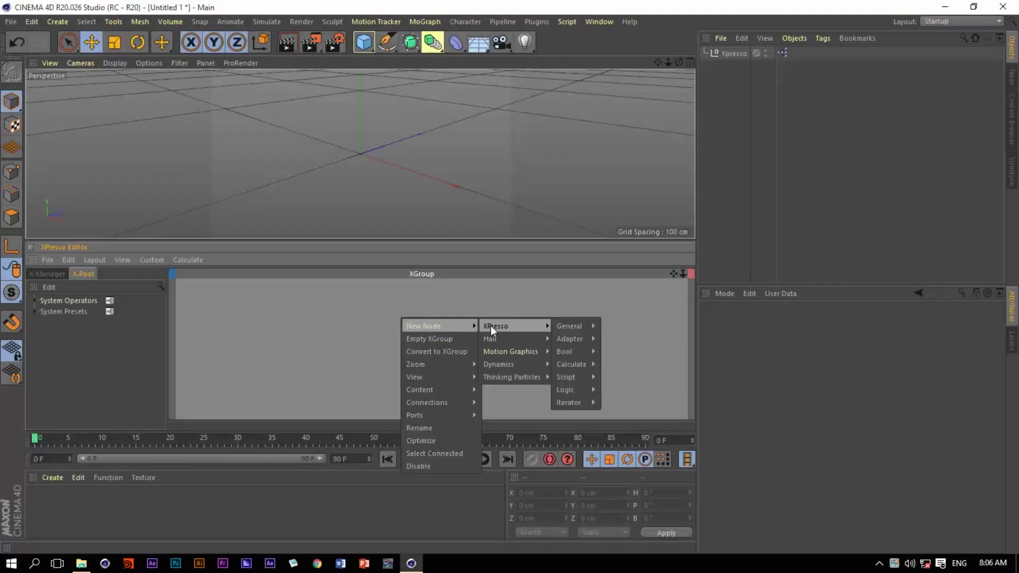
mouse_move(595, 365)
click(613, 330)
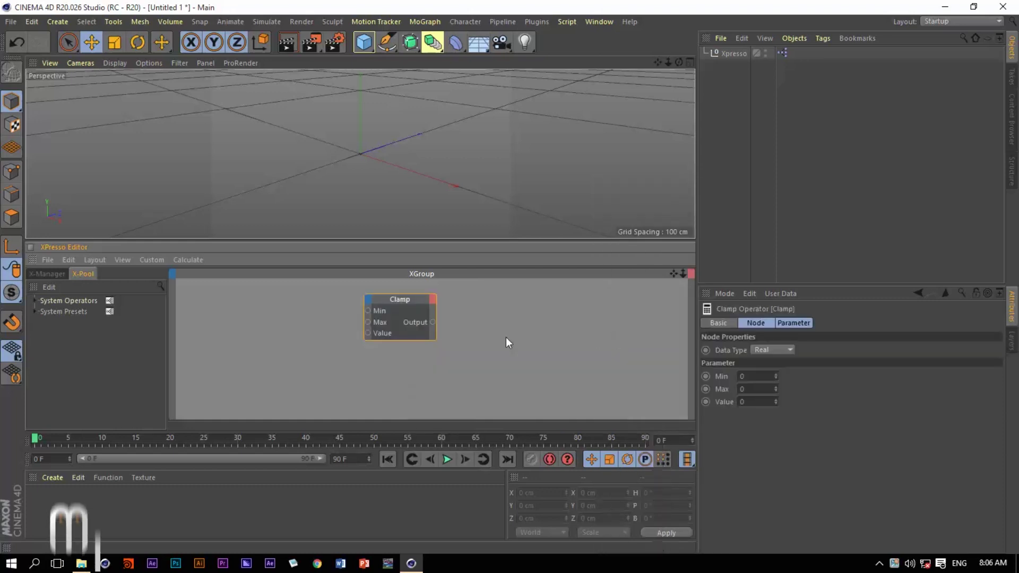
drag(413, 299, 453, 328)
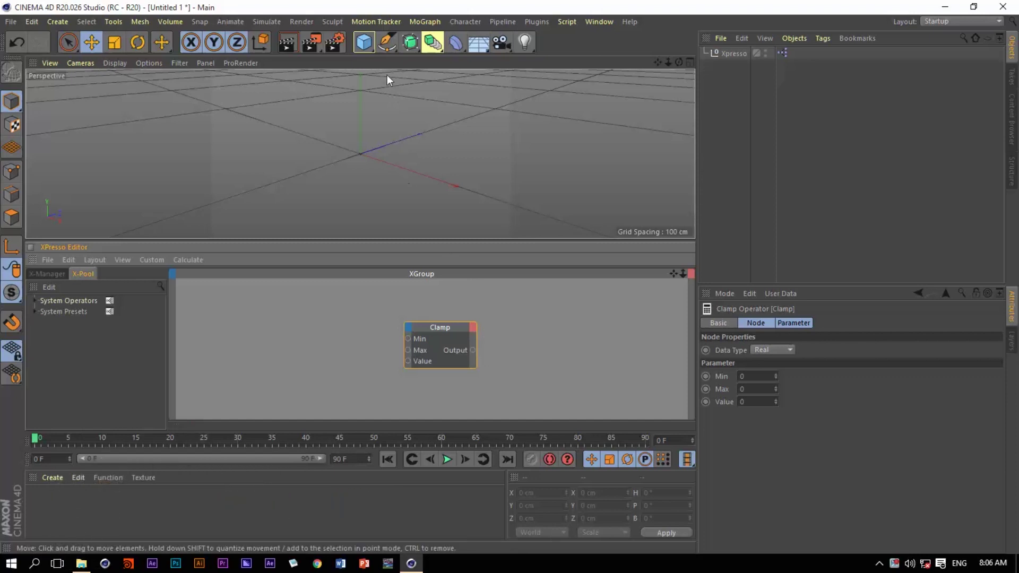
Step: Add a Cube object from the primitives toolbar
click(366, 45)
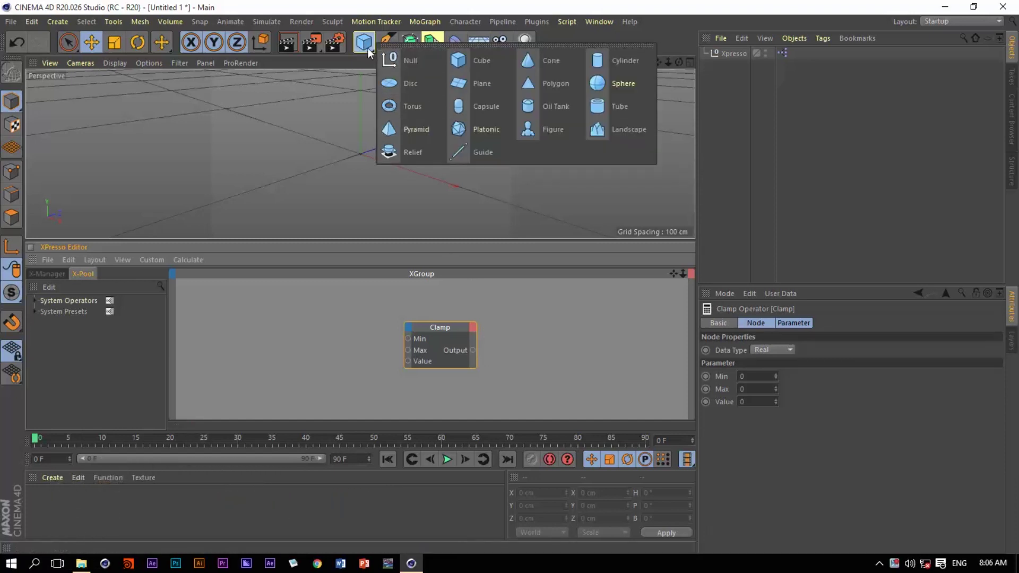
click(366, 45)
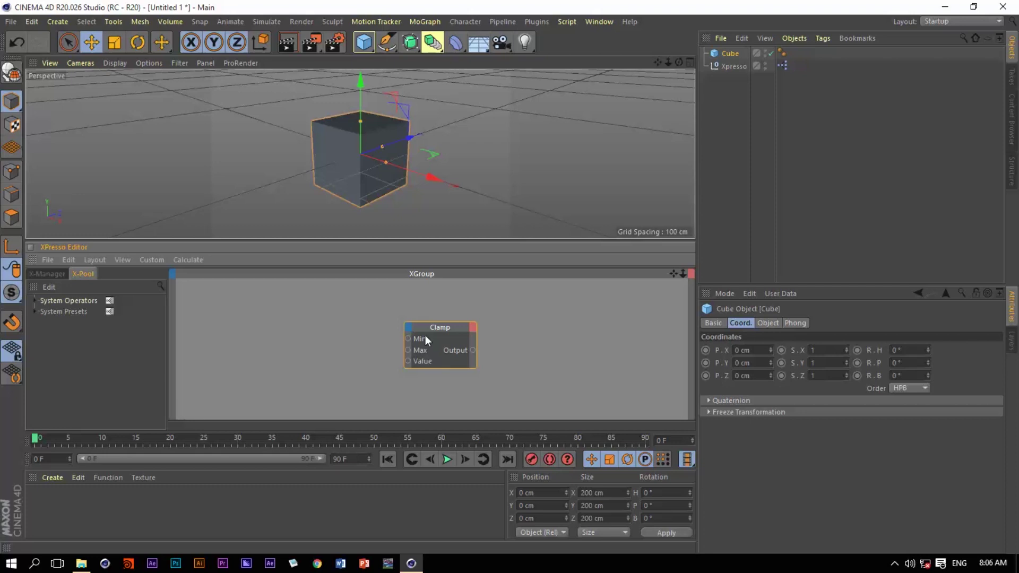
Step: Add a Null, push it back along Z, and display it as a 44 cm Triangle
drag(363, 42, 404, 60)
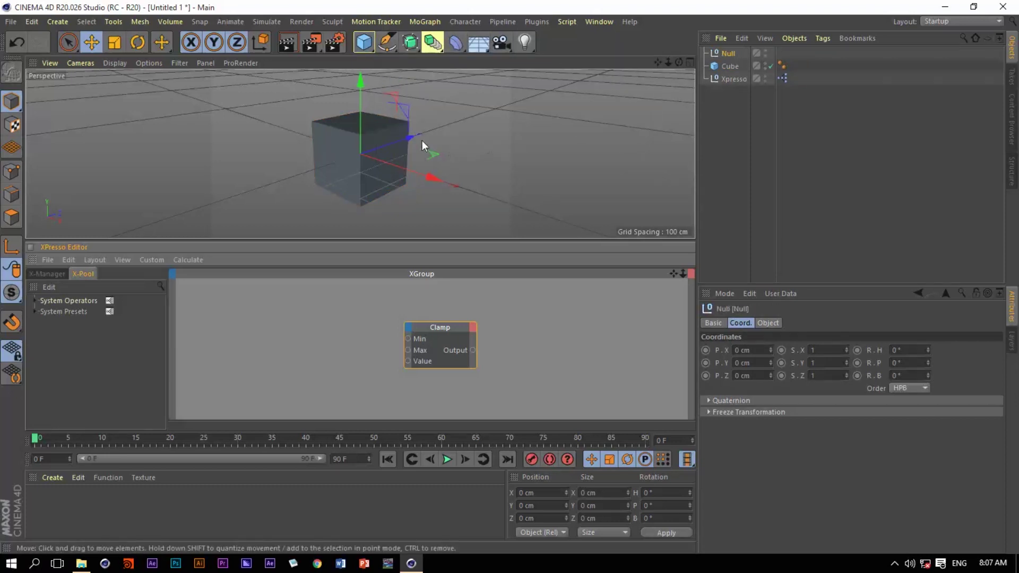
drag(411, 138, 345, 168)
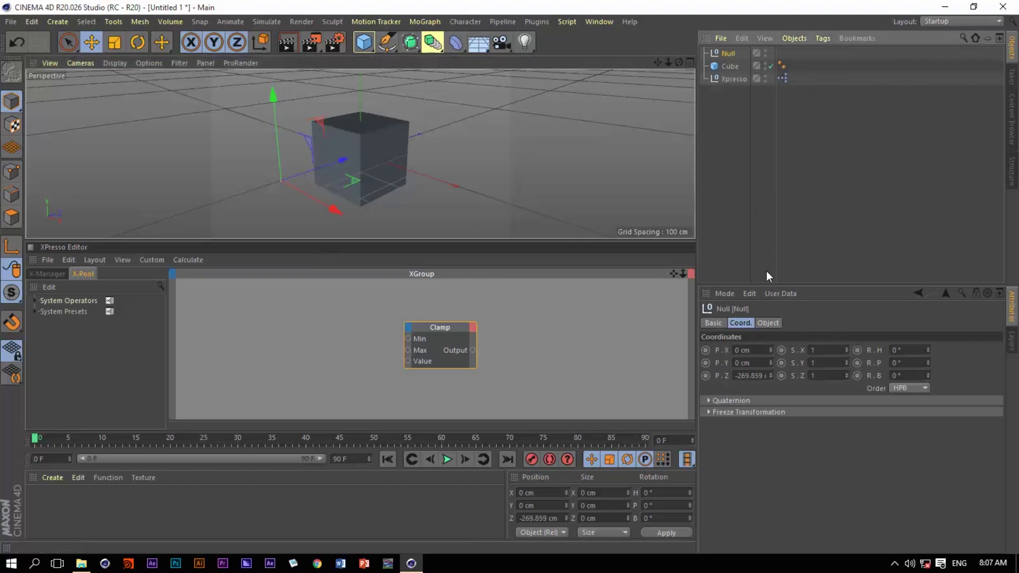
click(769, 324)
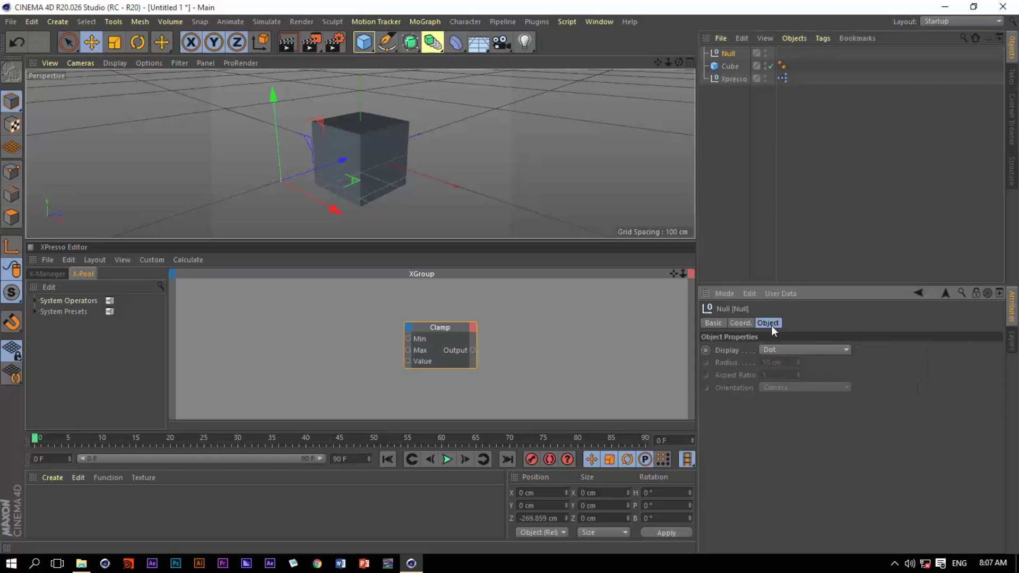
click(785, 351)
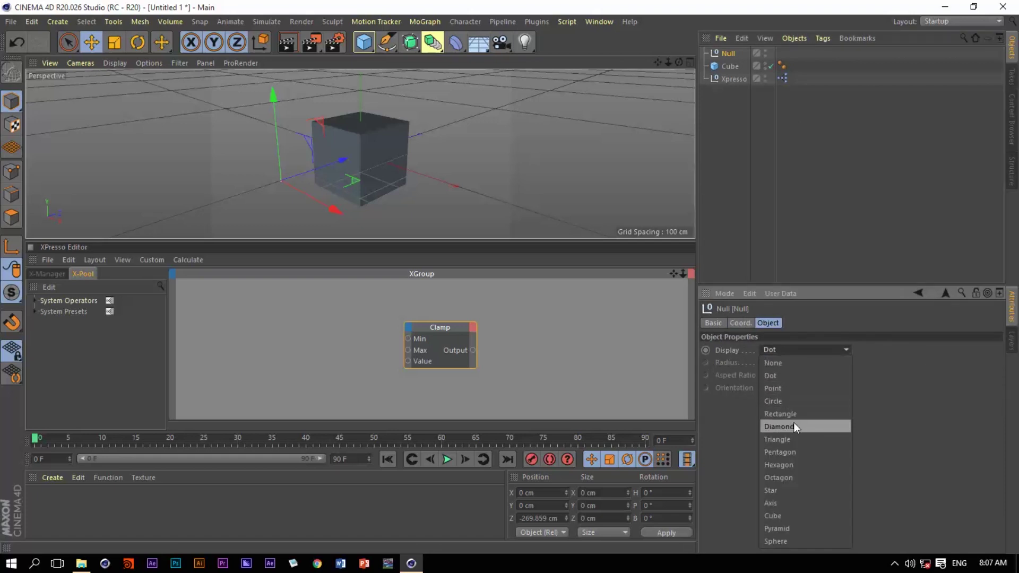
click(794, 441)
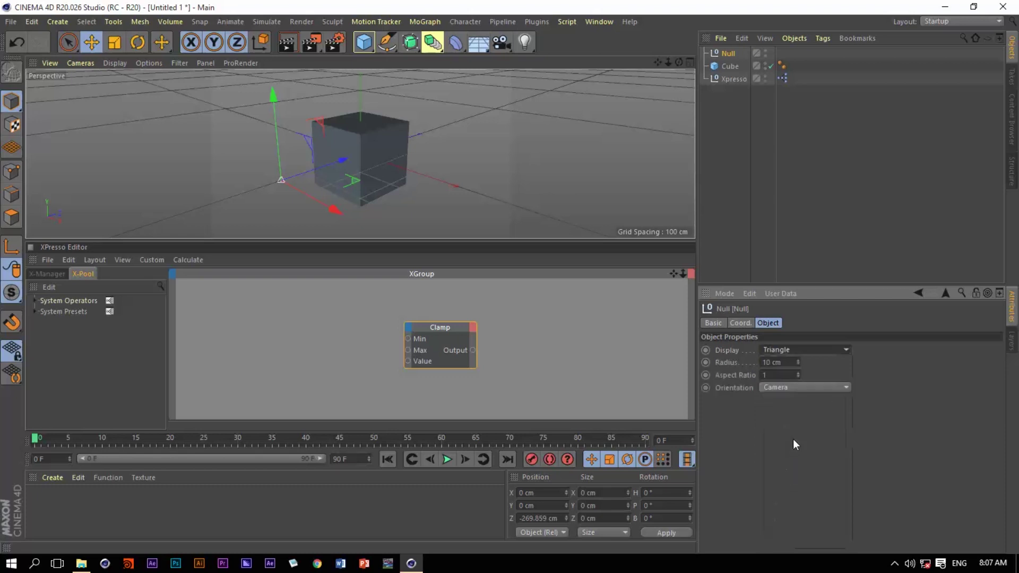
mouse_move(799, 362)
mouse_down()
mouse_move(799, 351)
mouse_move(798, 363)
mouse_up()
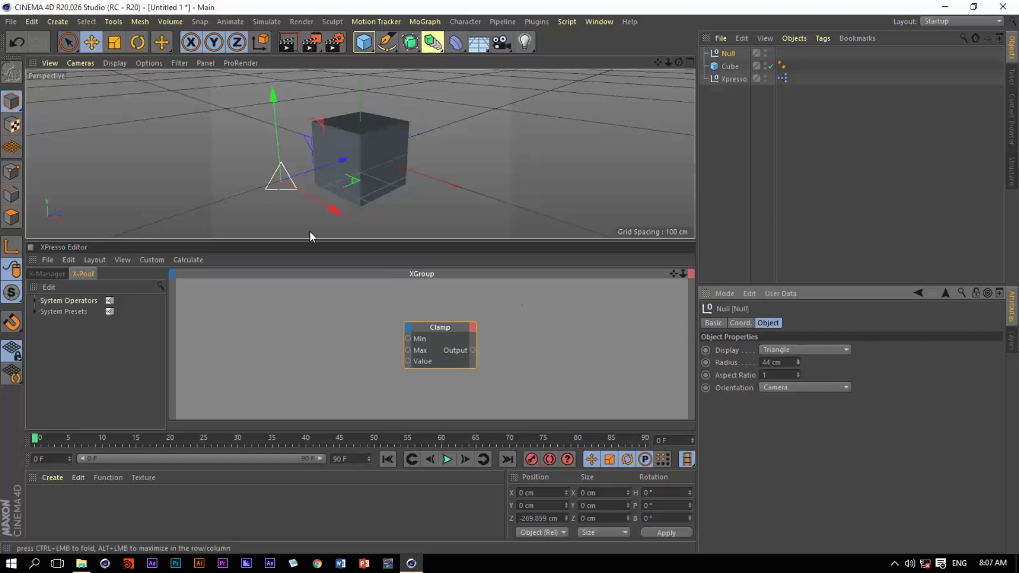
Step: Undo an accidental X move of the null, then select the cube
mouse_move(331, 209)
mouse_down()
mouse_move(371, 227)
mouse_move(315, 207)
mouse_move(368, 230)
mouse_move(316, 218)
mouse_up()
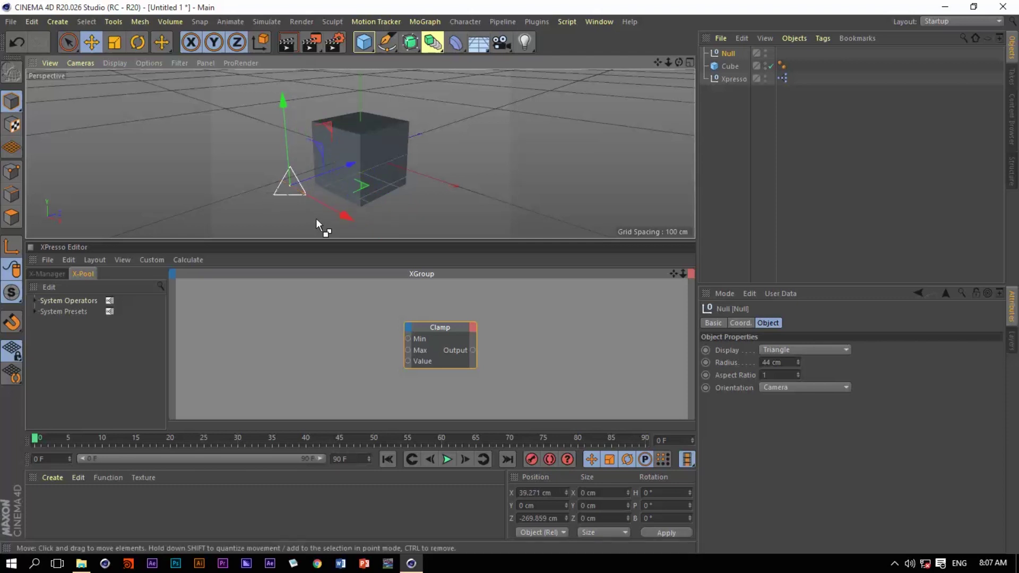
key(ctrl+z)
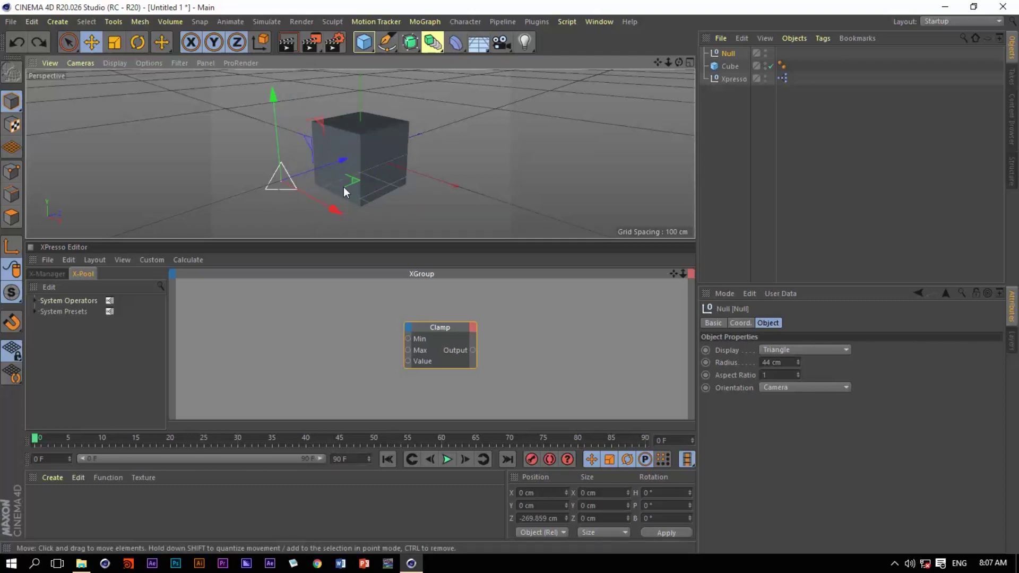
click(364, 154)
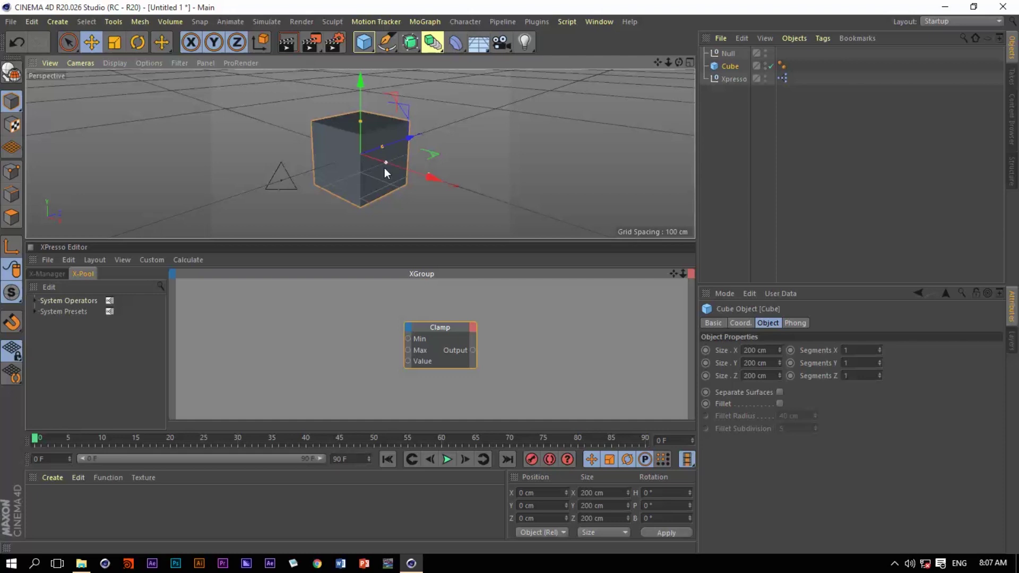
click(738, 323)
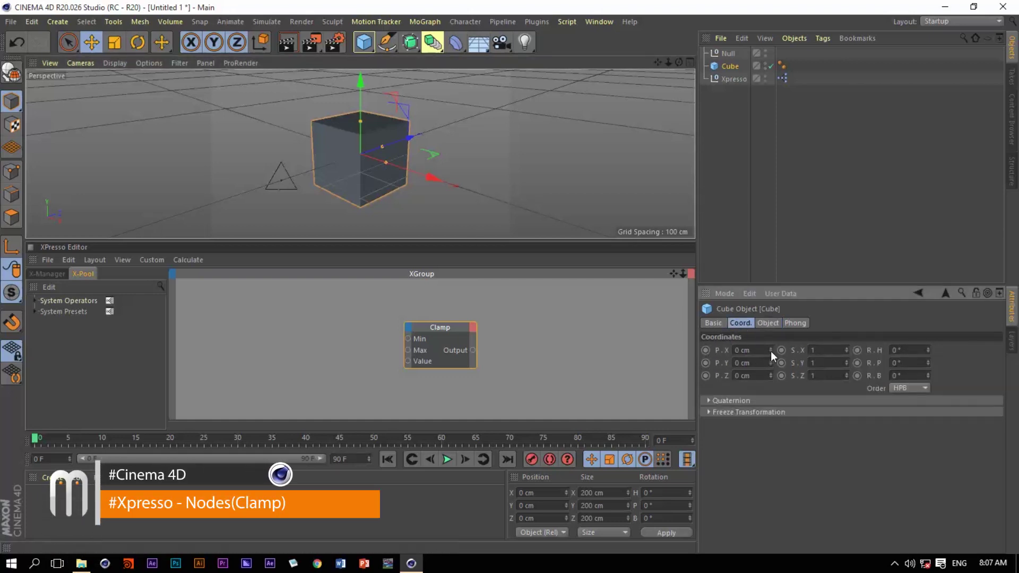
mouse_move(770, 351)
mouse_down()
mouse_move(806, 351)
mouse_move(786, 352)
mouse_up()
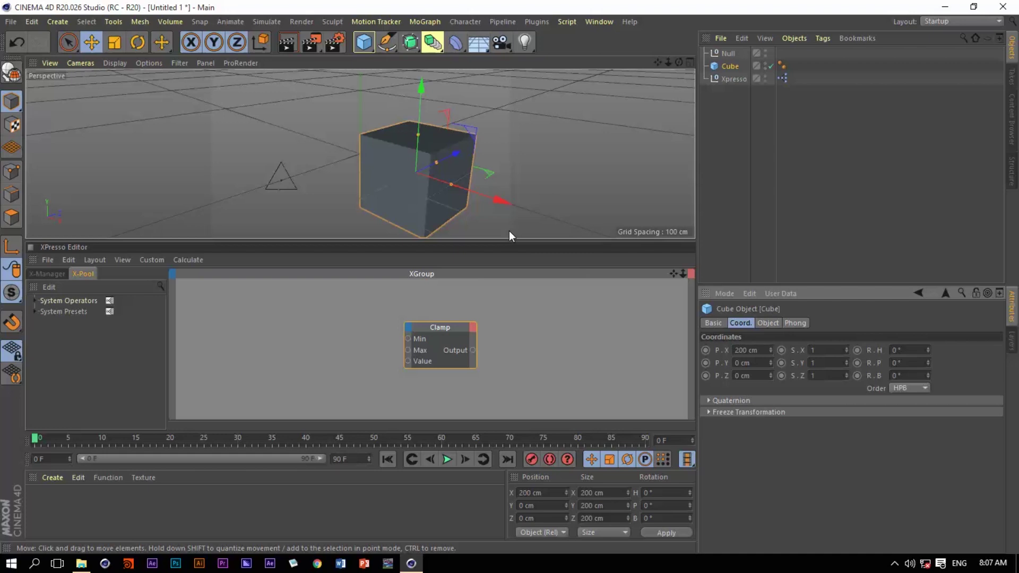
key(ctrl+z)
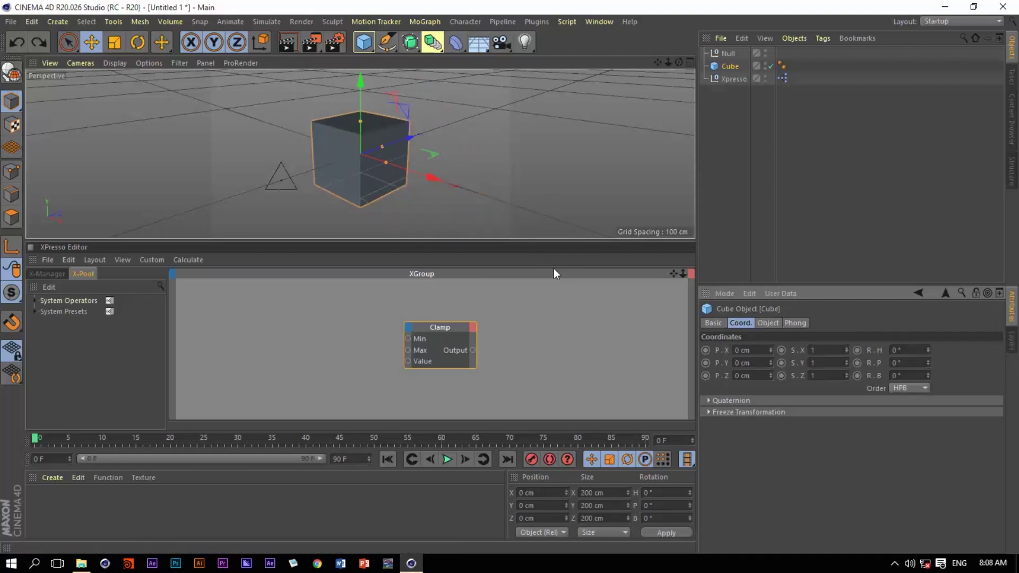
Step: Bring the Null into the XPresso graph with a Position.X output port
drag(728, 53, 304, 341)
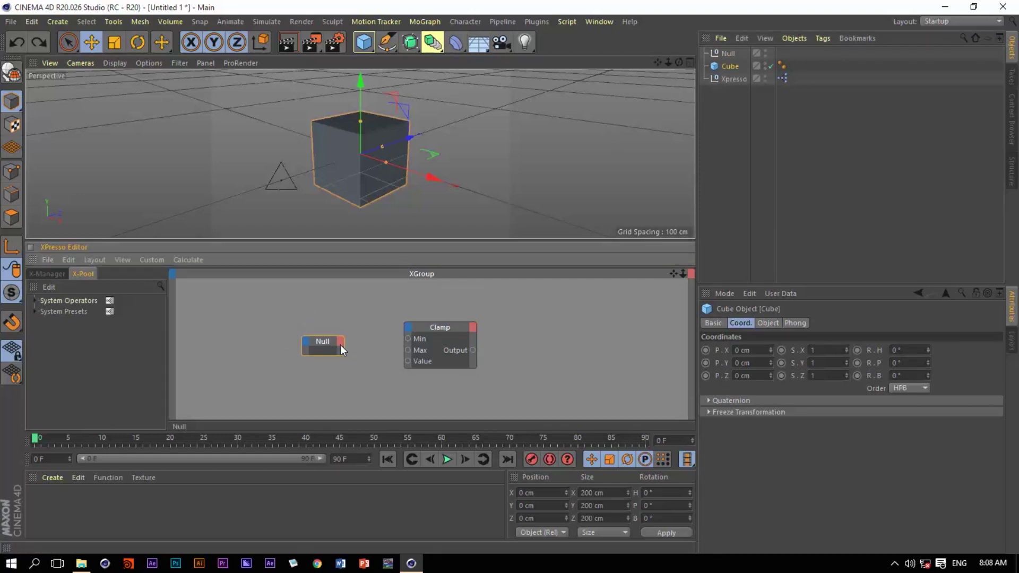
click(340, 343)
mouse_move(367, 364)
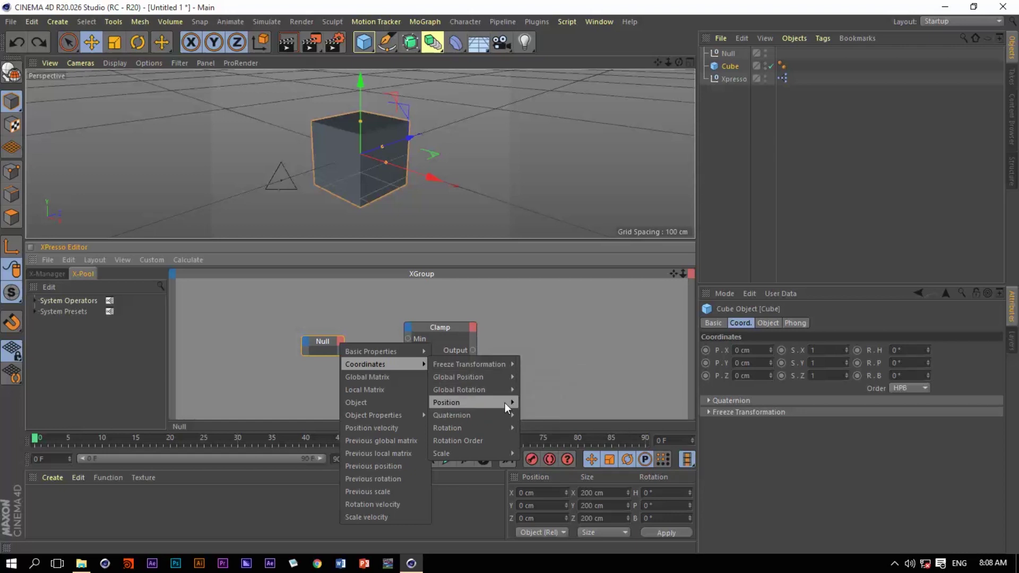
mouse_move(505, 402)
click(536, 415)
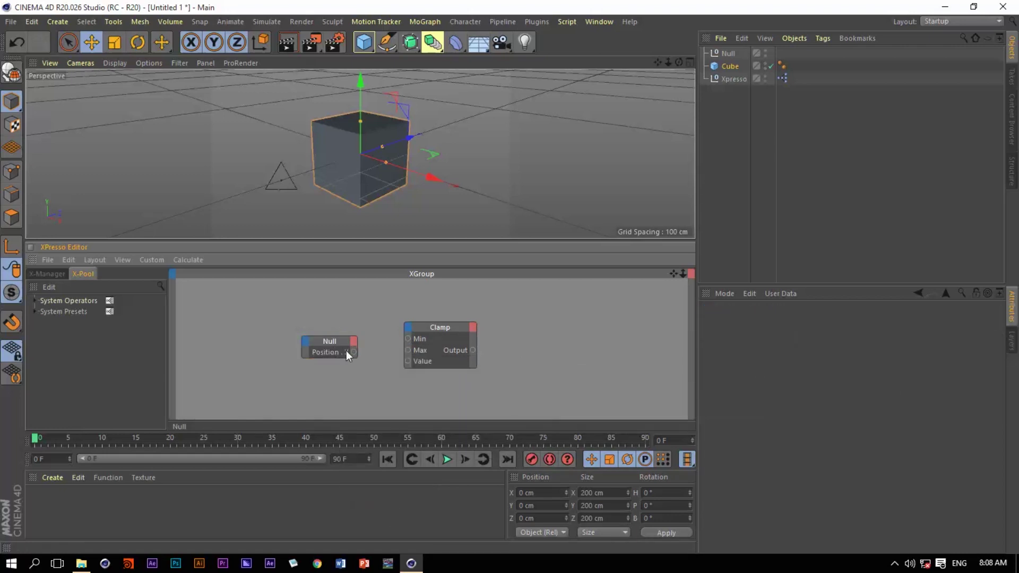
Step: Wire the Null's Position.X into the Clamp's Value and set Max to 200
drag(354, 352, 406, 361)
drag(429, 327, 420, 336)
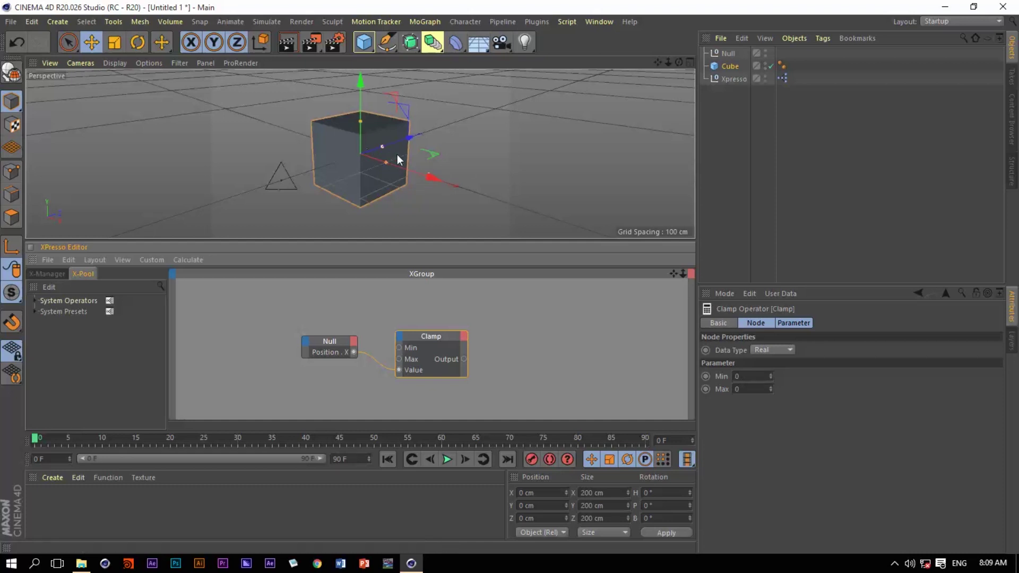
click(742, 390)
text(200)
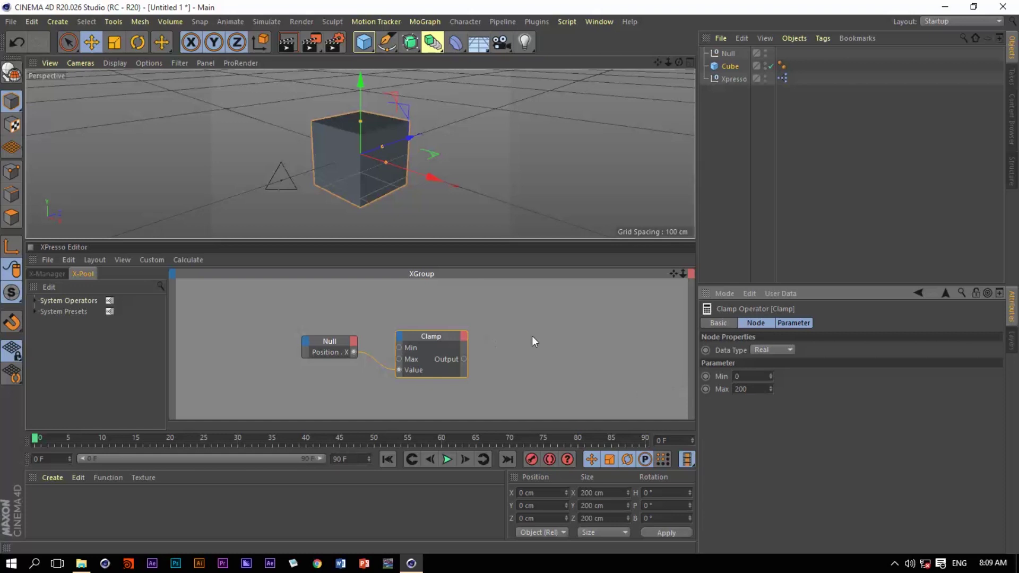
Step: Bring the Cube into the graph with a Coordinates > Position input port
drag(729, 65, 543, 348)
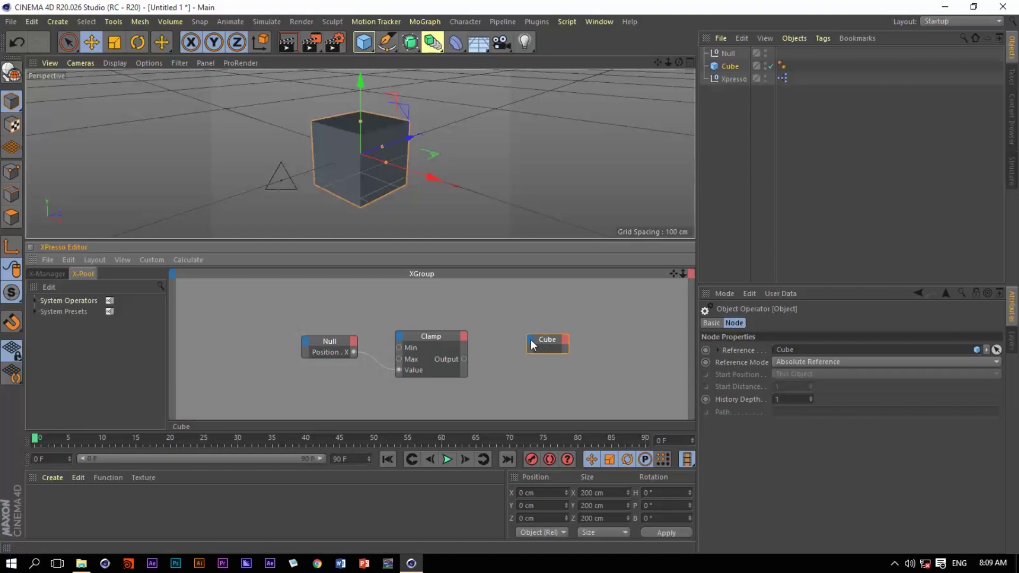
click(531, 340)
mouse_move(572, 364)
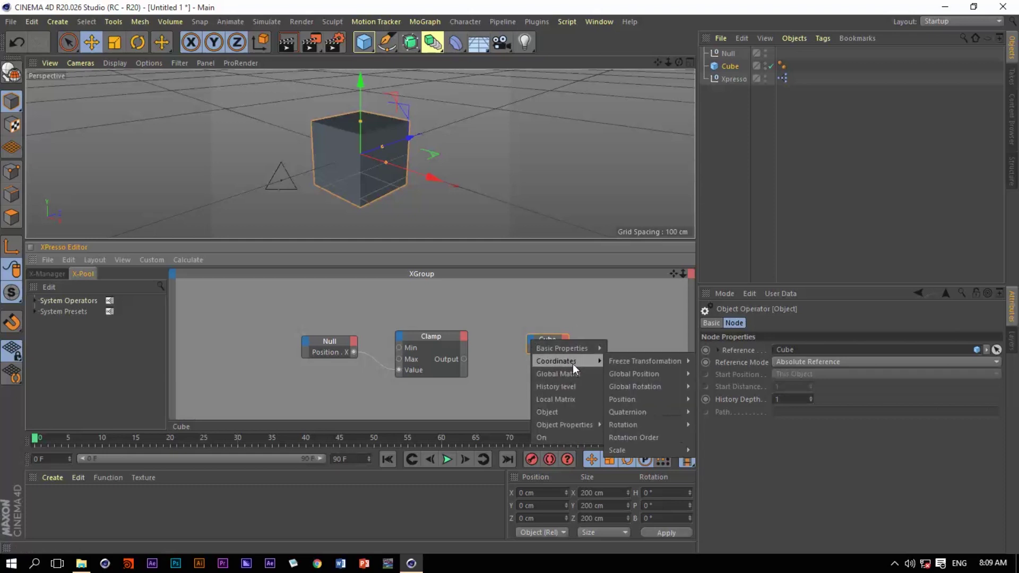
mouse_move(634, 398)
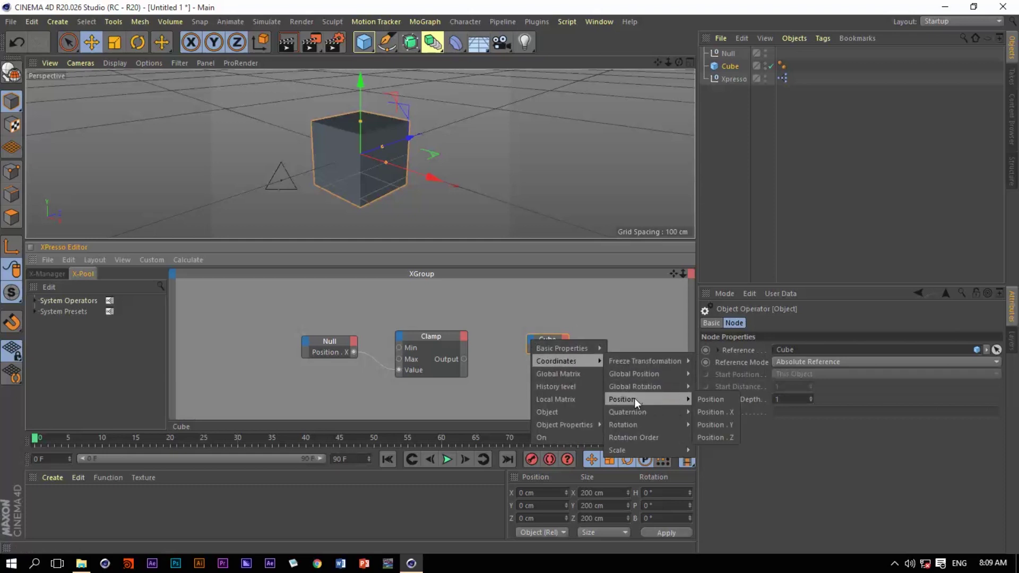
click(708, 400)
Step: Connect the Clamp Output to the Cube's Position and tidy the Clamp node's placement
drag(467, 359, 530, 348)
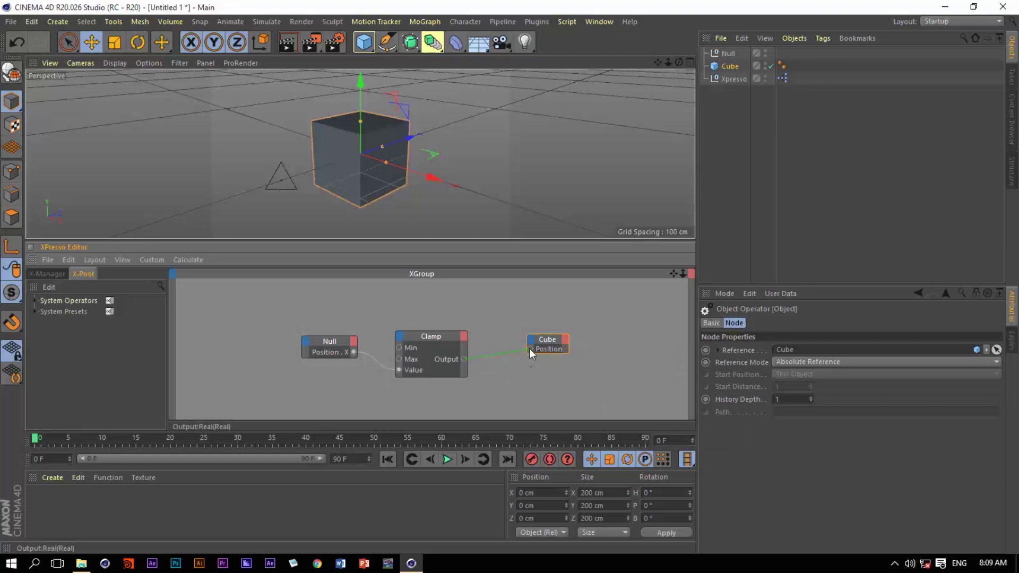
click(435, 342)
drag(435, 339, 436, 332)
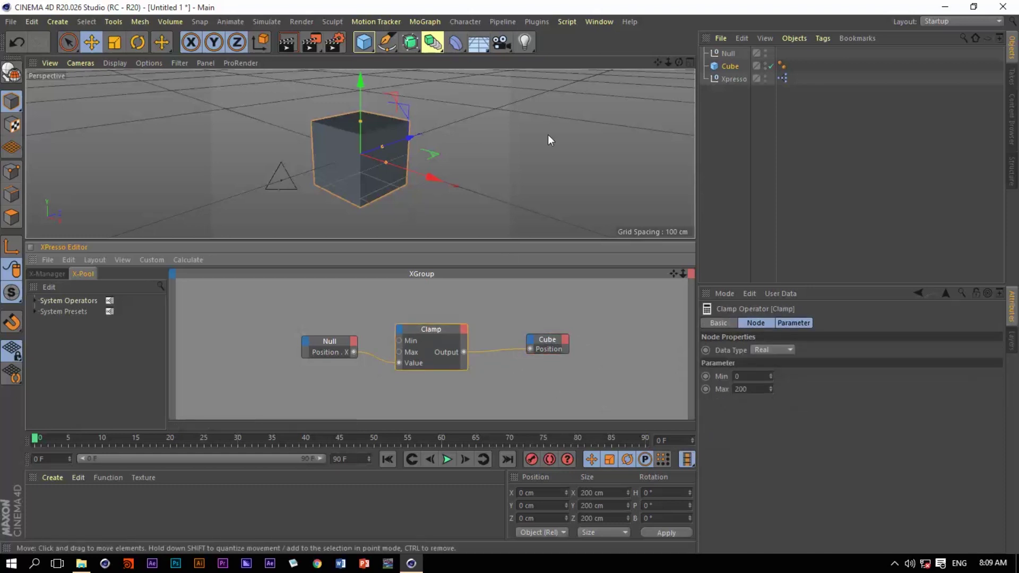
Step: Select the Null and slide it to X 500.94 cm; the cube stops at 200
click(727, 53)
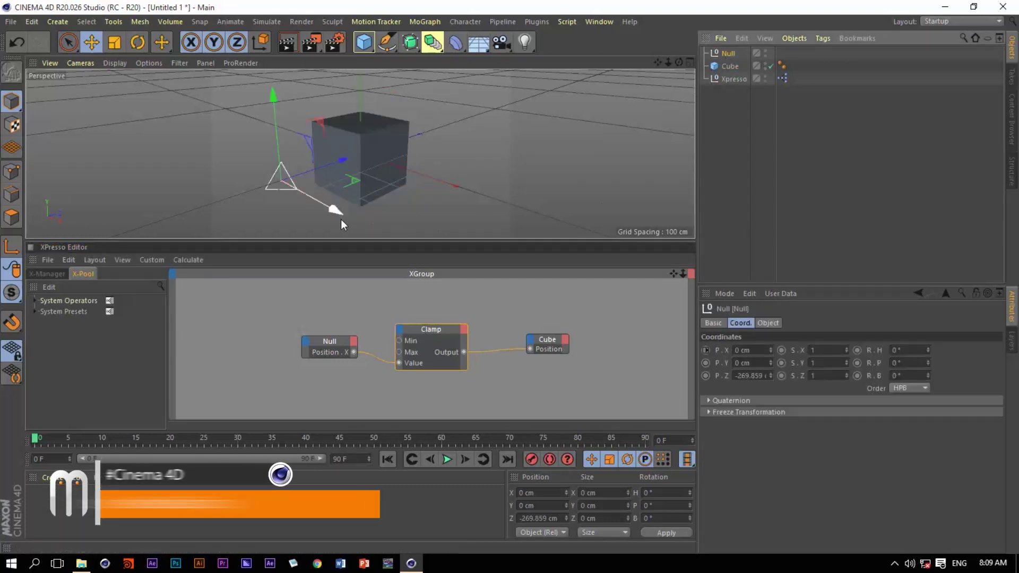
drag(327, 206, 494, 308)
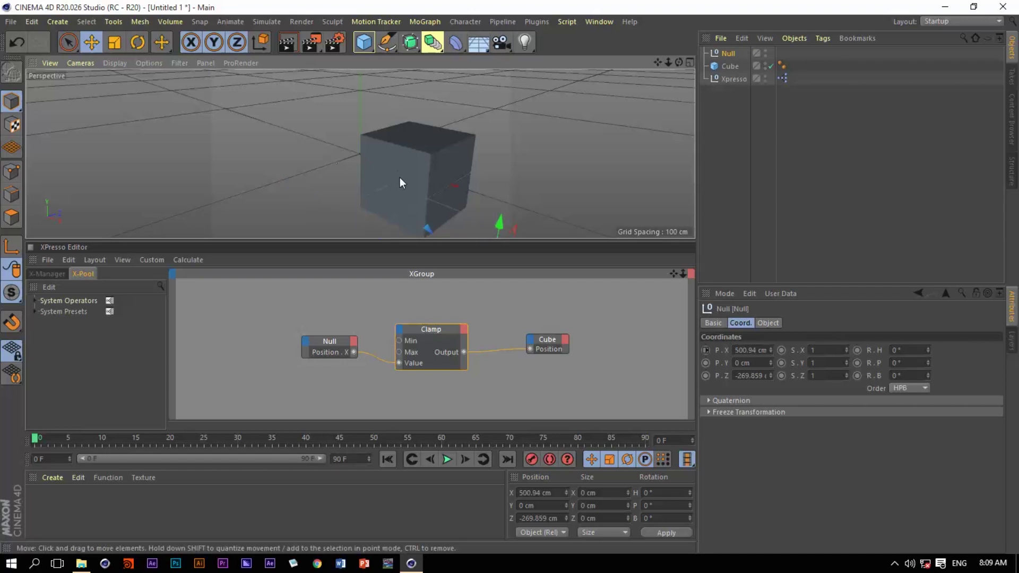